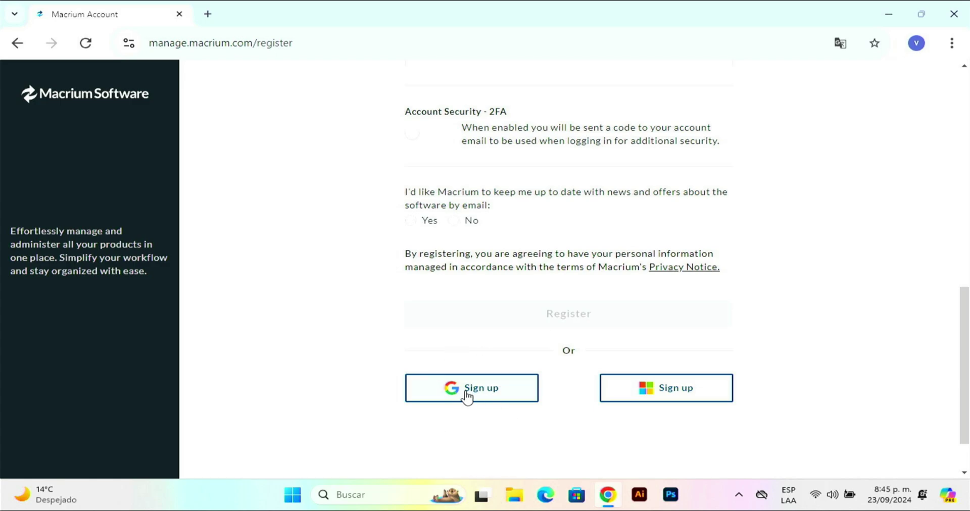
Sign up for the Macrium account with Google and launch the downloaded Reflect Home installer, allowing it to make changes to the device.
{"action": "left_click", "coordinate": [467, 388]}
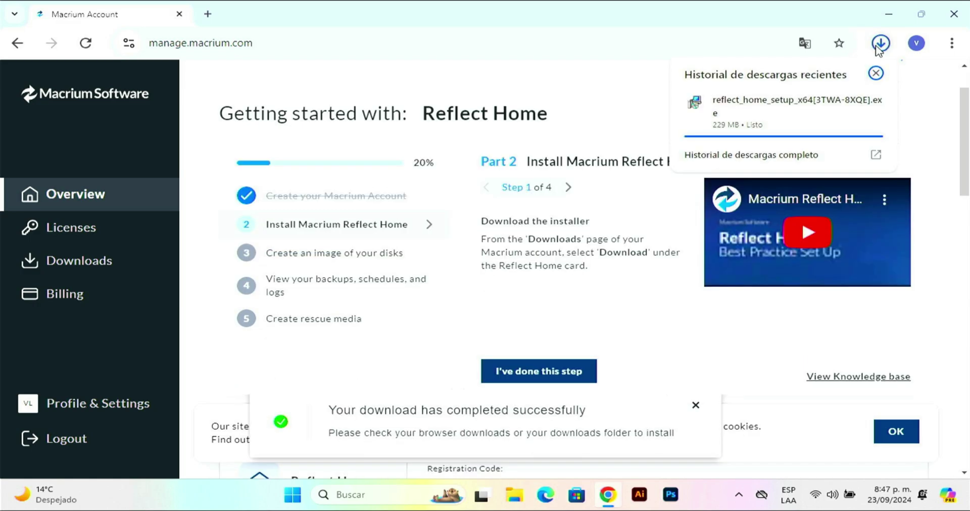
{"action": "left_click", "coordinate": [756, 116]}
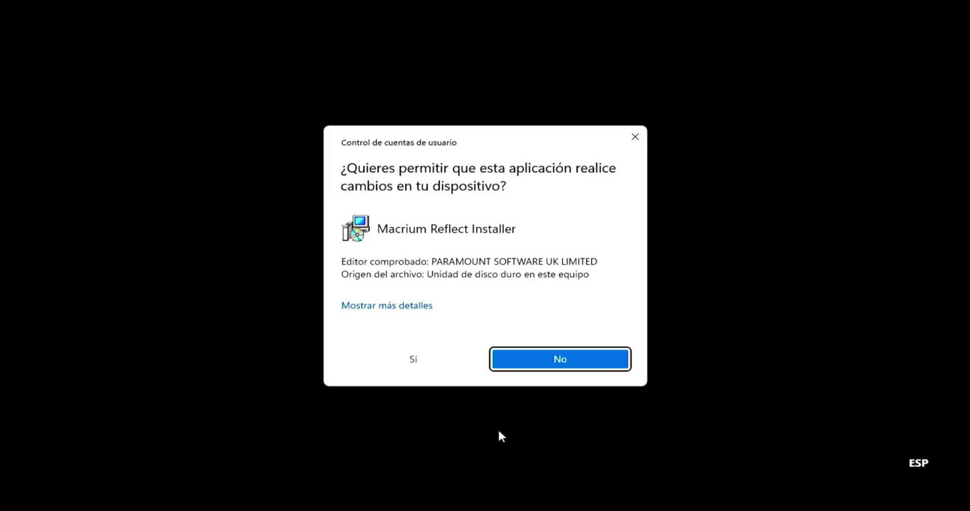
{"action": "left_click", "coordinate": [417, 360]}
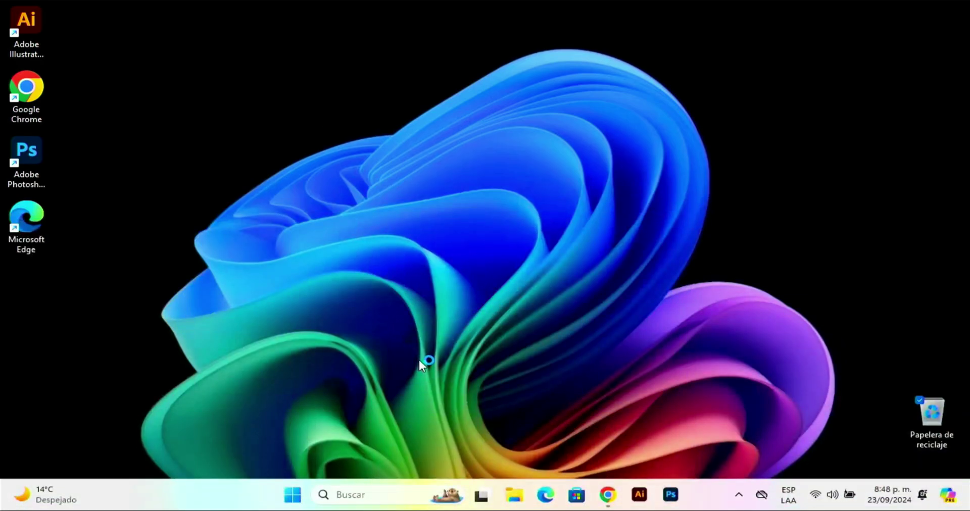
Start the Reflect Home setup with Spanish - español (España) as the language and accept the end-user licence agreement.
{"action": "left_click", "coordinate": [372, 330]}
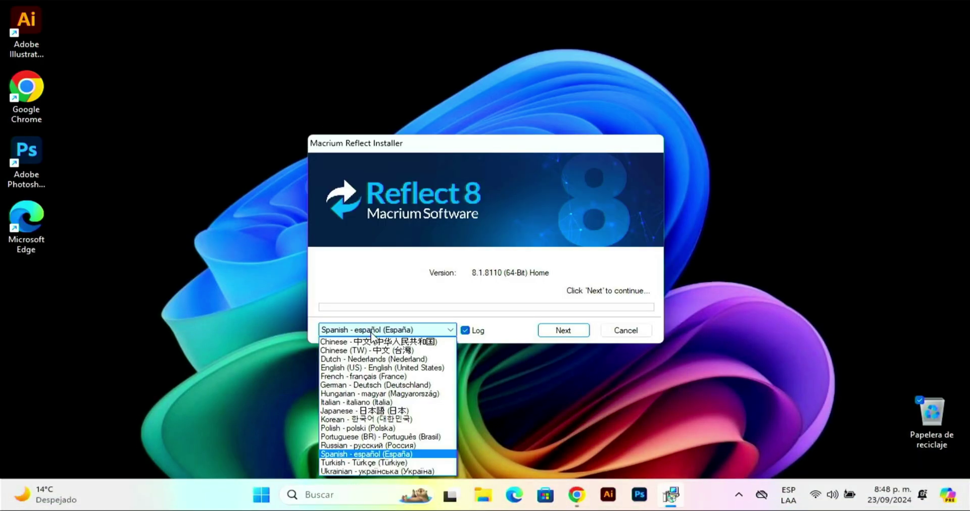
{"action": "left_click", "coordinate": [397, 334]}
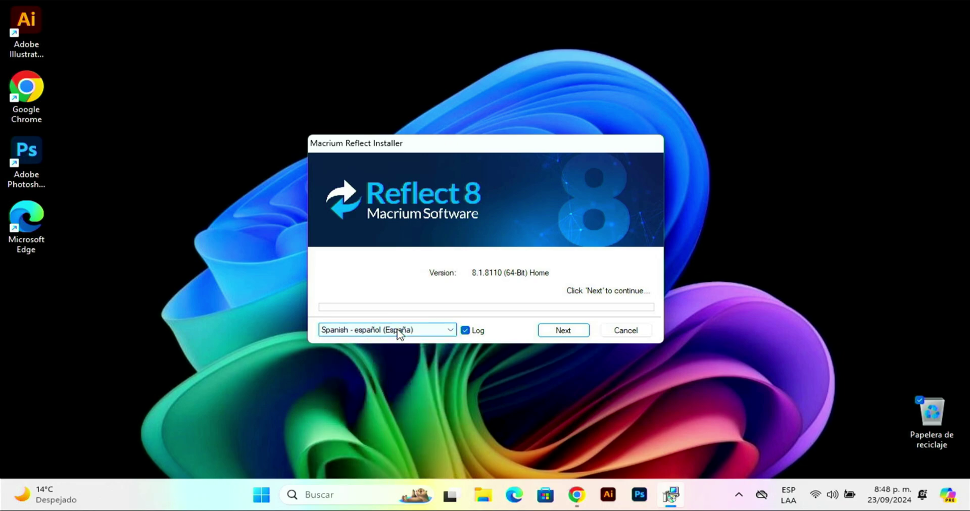
{"action": "left_click", "coordinate": [560, 332]}
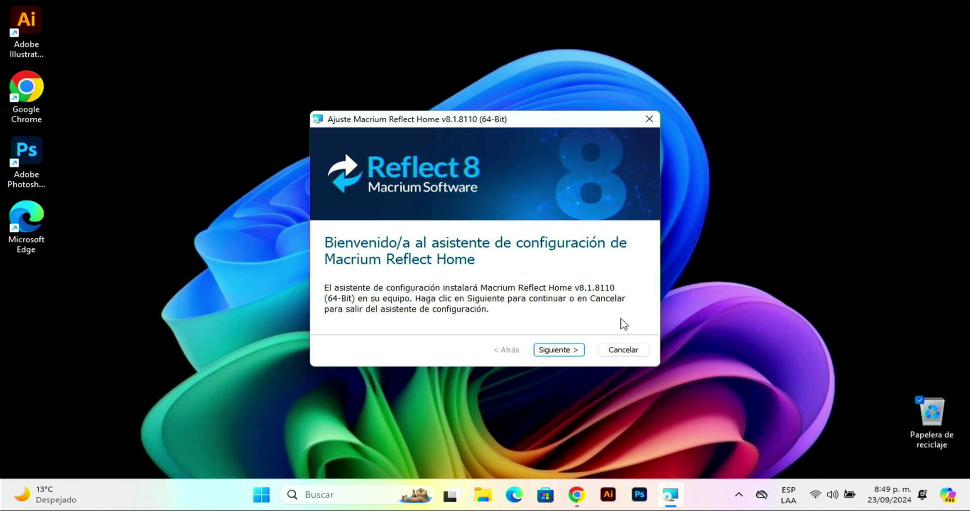
{"action": "left_click", "coordinate": [560, 344]}
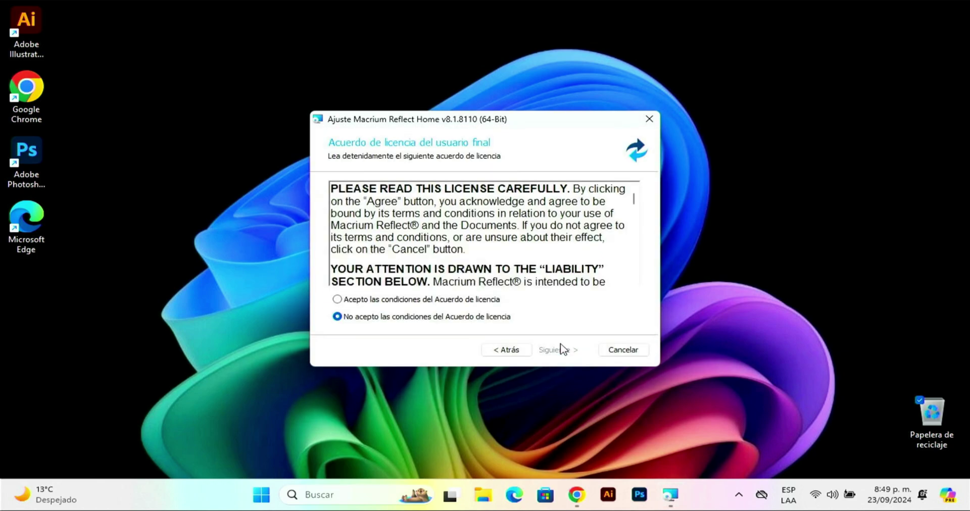
{"action": "left_click", "coordinate": [378, 300]}
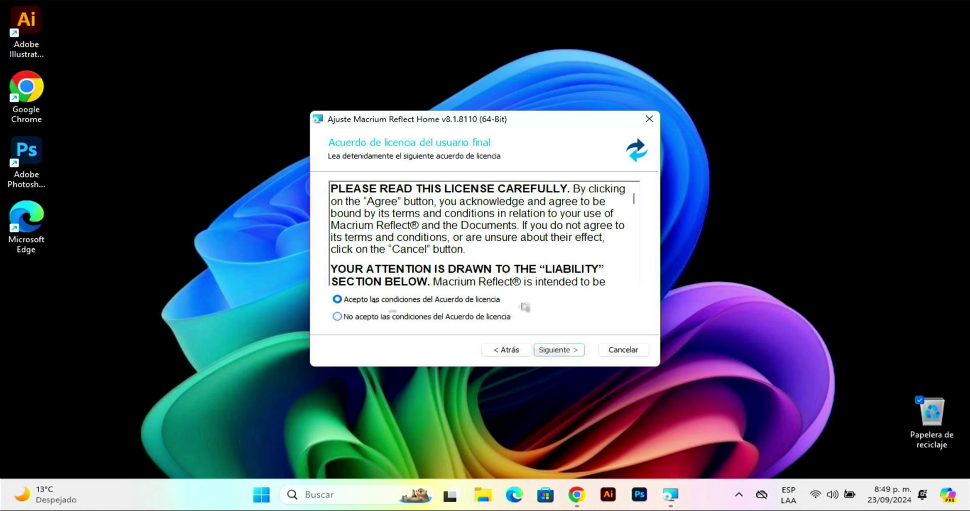
{"action": "left_click", "coordinate": [564, 348]}
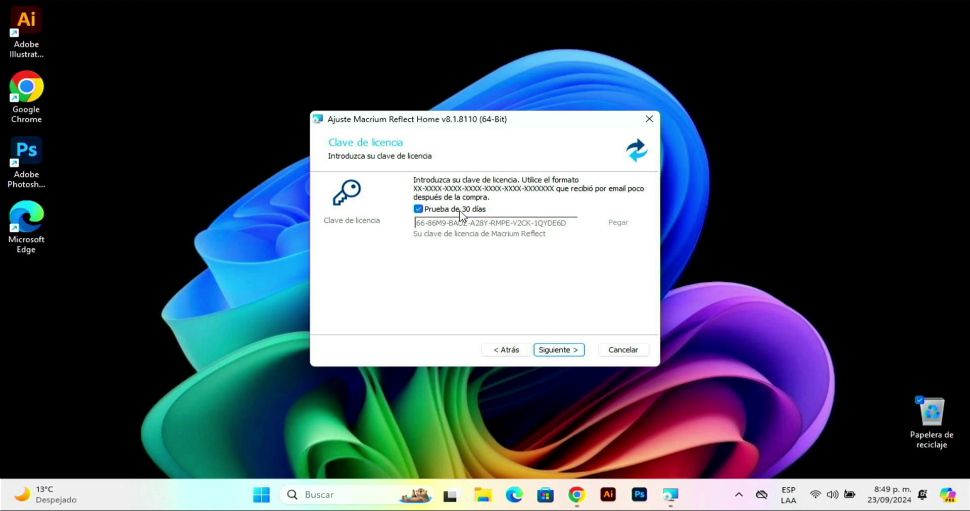
Continue with the 30-day trial and register the product by filling in the e-mail address, keeping the prefilled registration code.
{"action": "left_click", "coordinate": [556, 350]}
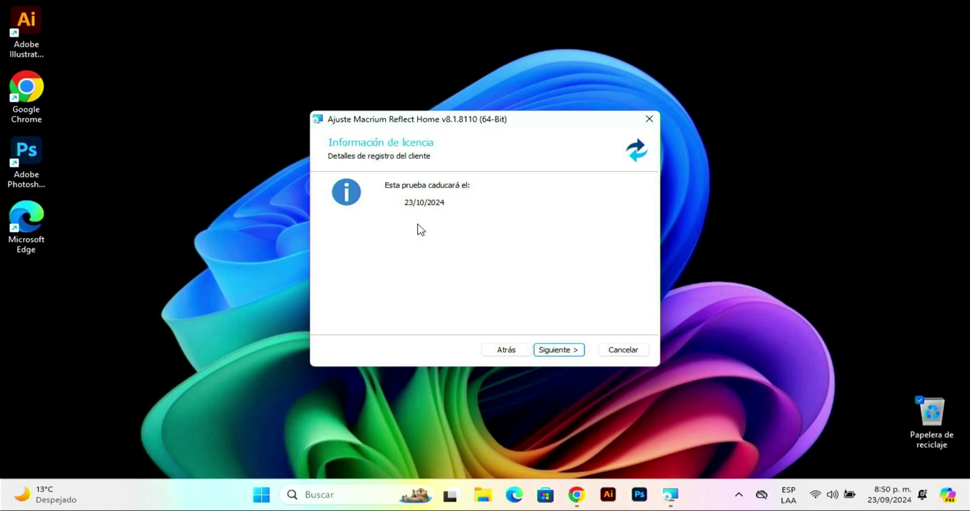
{"action": "left_click", "coordinate": [570, 357]}
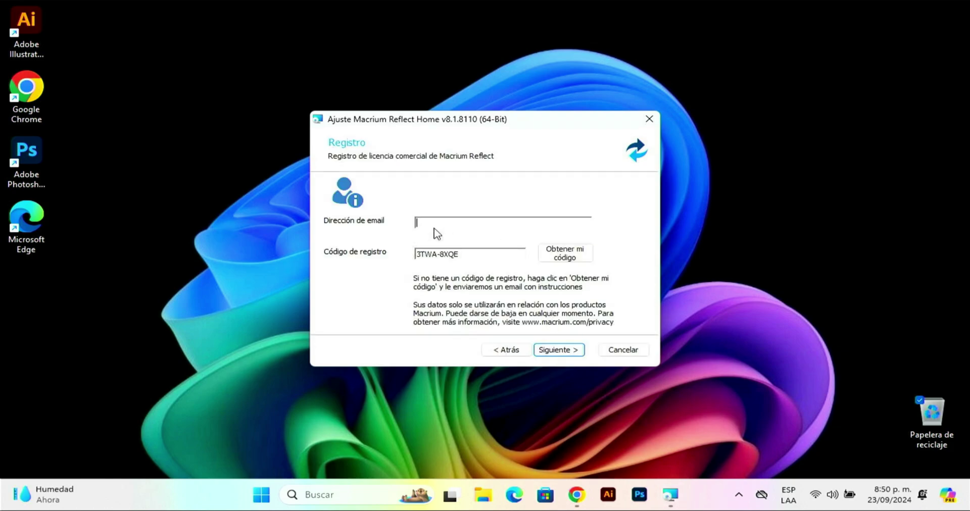
{"action": "key", "text": "ctrl+v"}
{"action": "left_click", "coordinate": [566, 352]}
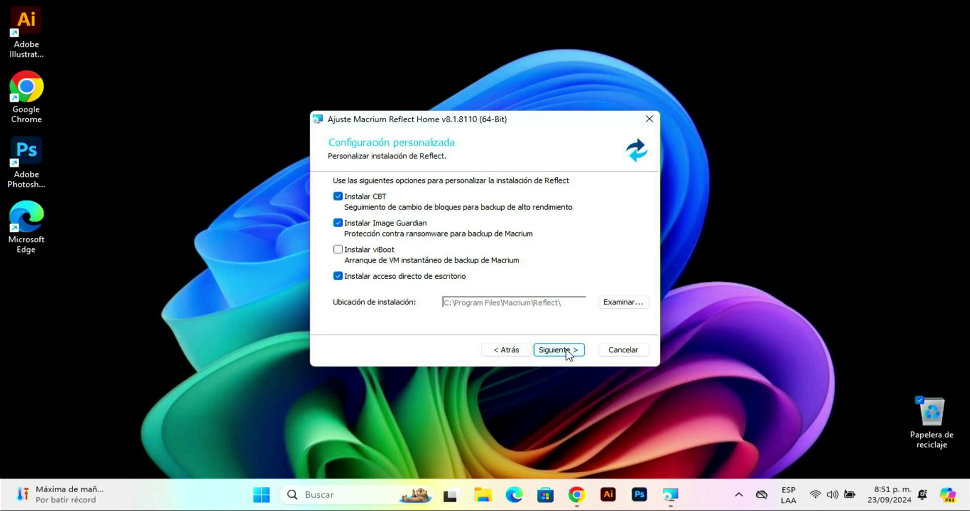
Install Reflect with the default components and location, finish the setup wizard and restart the computer.
{"action": "left_click", "coordinate": [567, 351]}
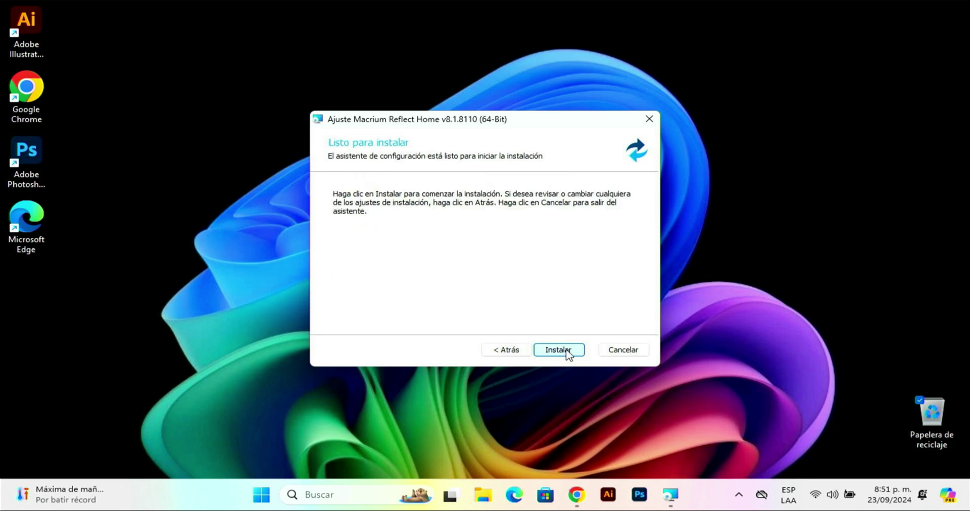
{"action": "left_click", "coordinate": [567, 351]}
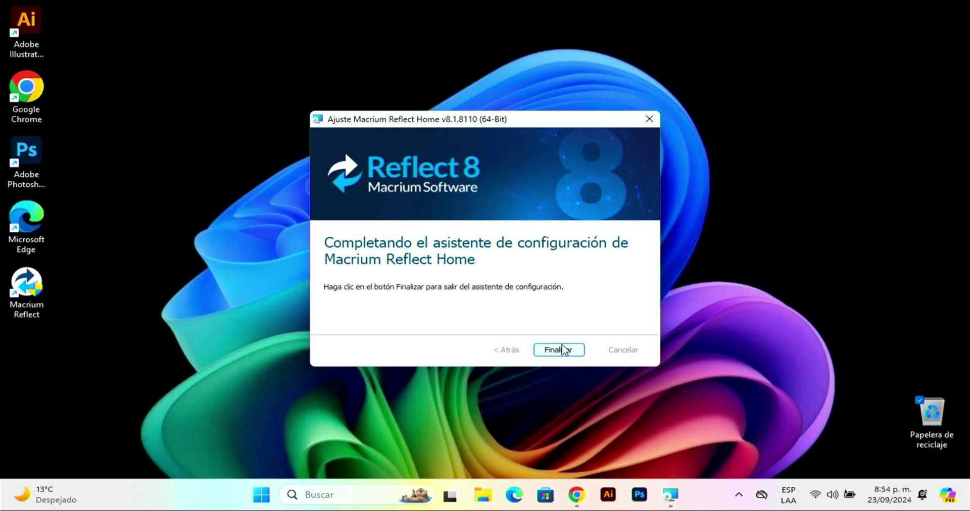
{"action": "left_click", "coordinate": [565, 350]}
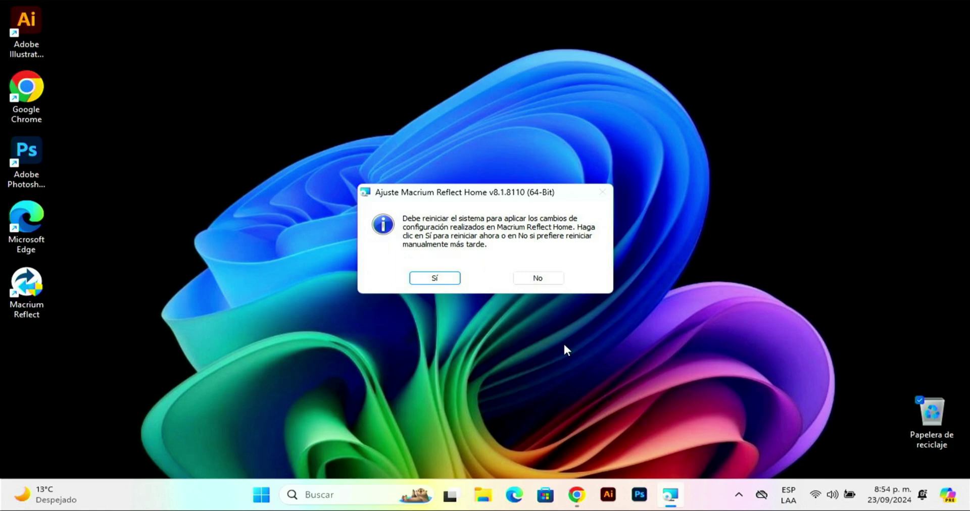
{"action": "left_click", "coordinate": [436, 278]}
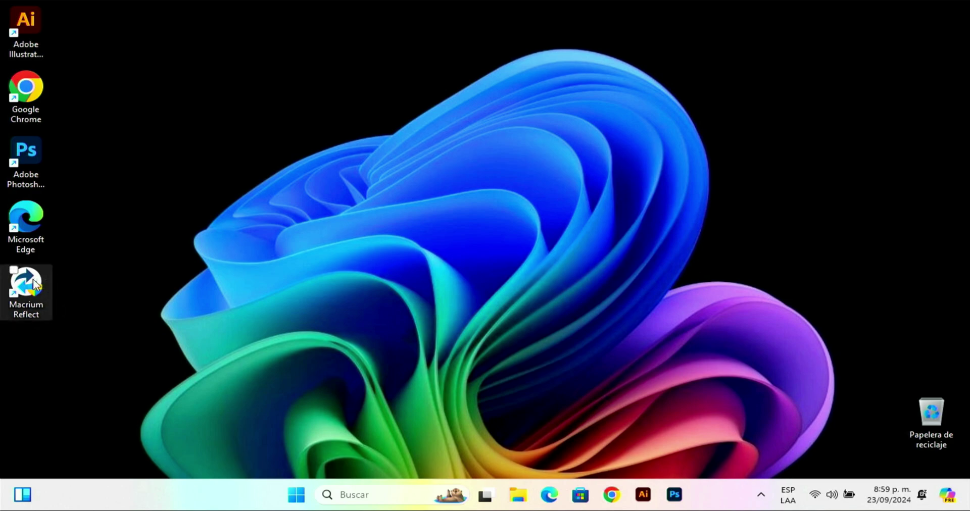
Launch Macrium Reflect from its desktop shortcut and set the interface theme to Modo oscuro - Azul.
{"action": "left_click_drag", "start_coordinate": [32, 293], "coordinate": [185, 240]}
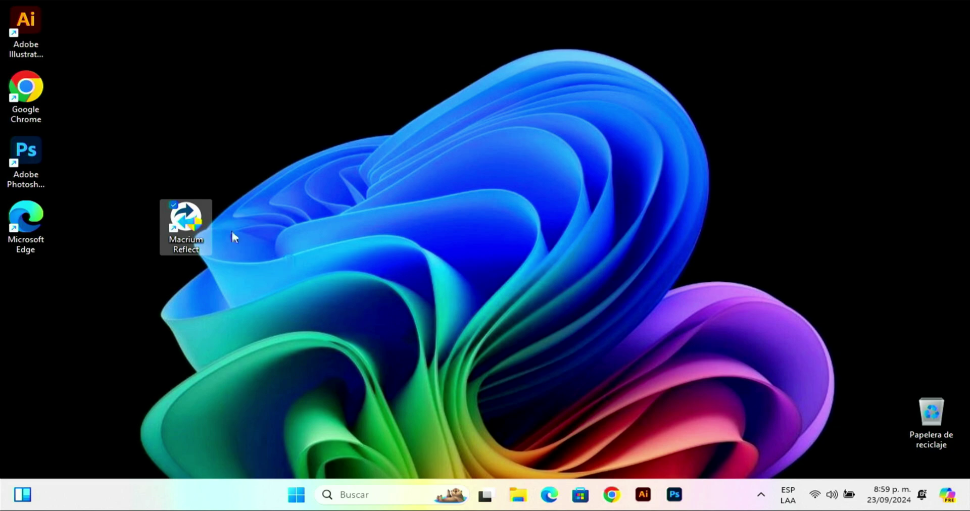
{"action": "double_click", "coordinate": [186, 222]}
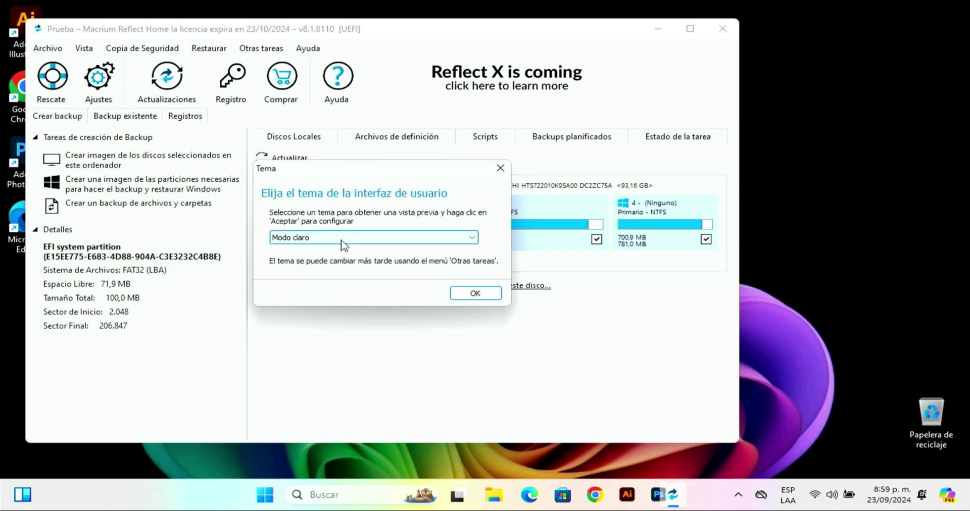
{"action": "left_click", "coordinate": [344, 244]}
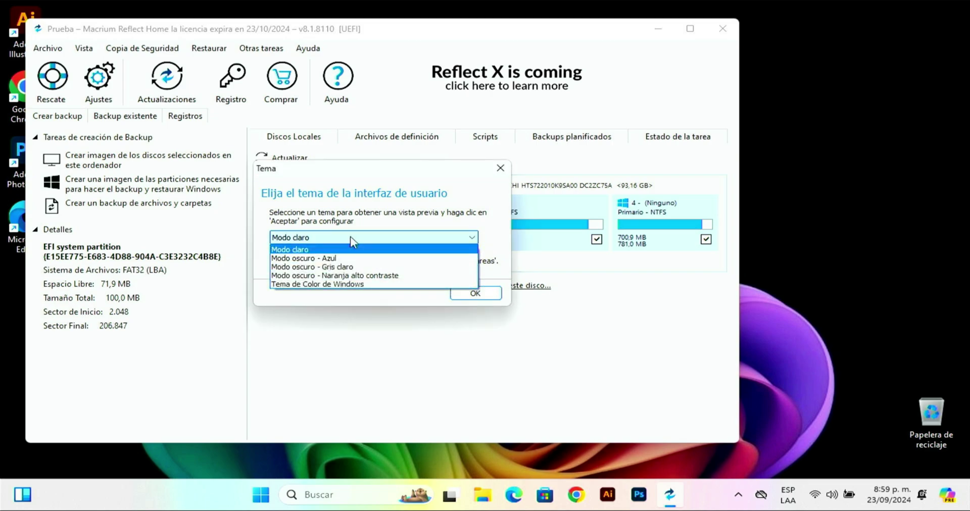
{"action": "left_click", "coordinate": [336, 259]}
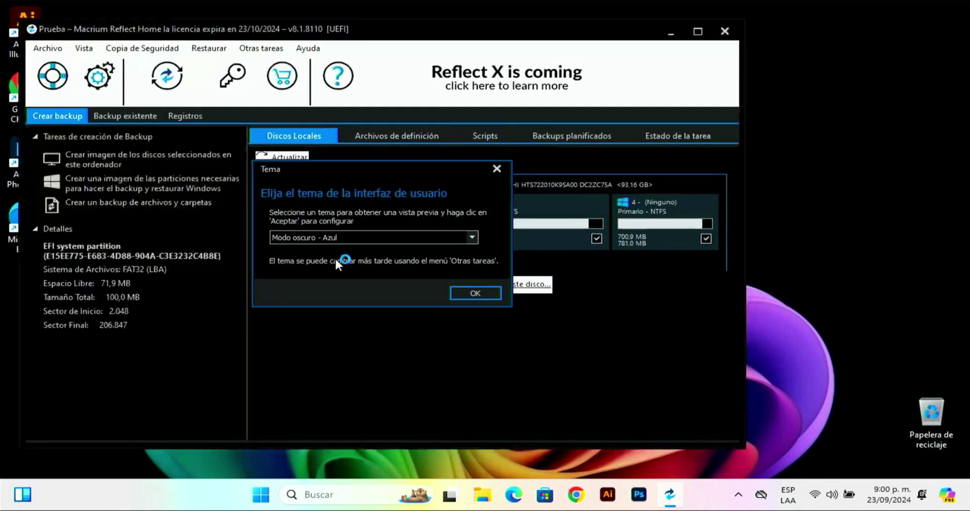
{"action": "left_click", "coordinate": [477, 291]}
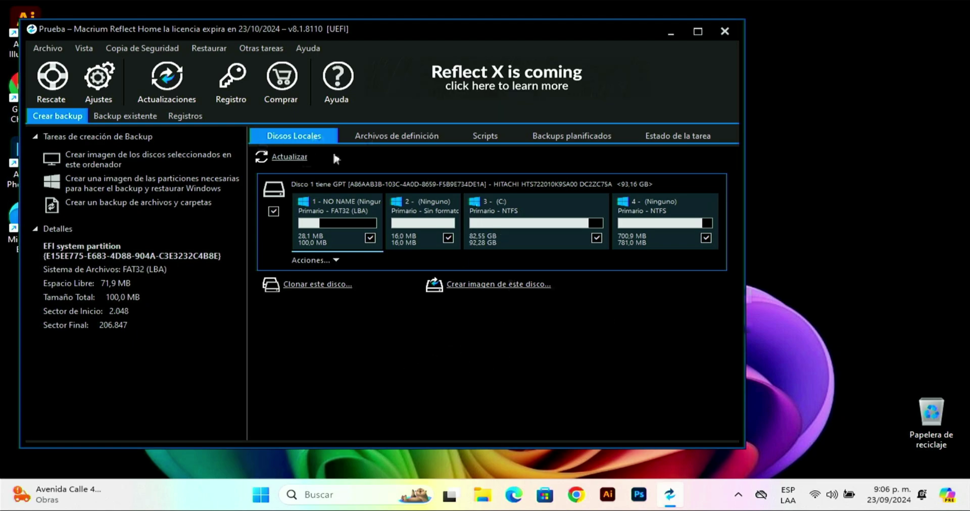
Refresh the local disks and start a clone of Disco 1 with the Patriot P220 512GB disk as destination.
{"action": "left_click", "coordinate": [289, 157]}
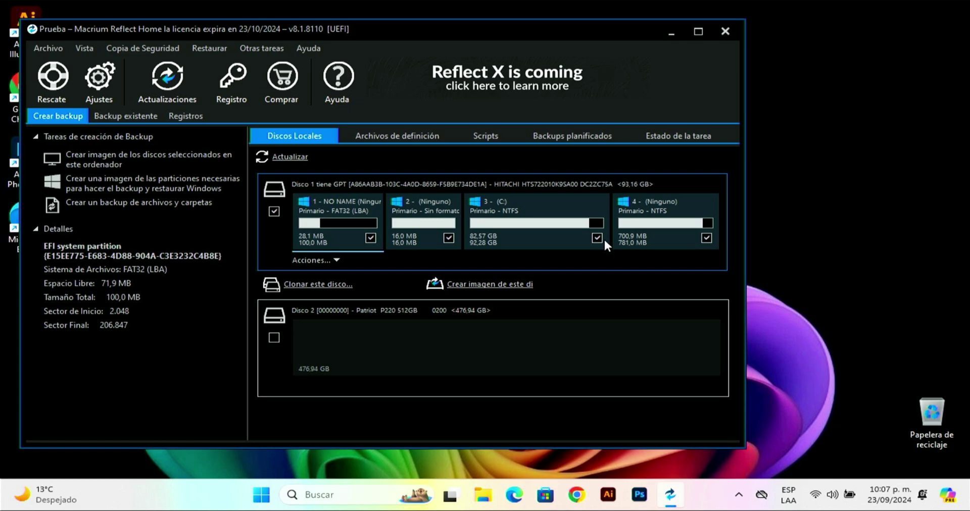
{"action": "left_click", "coordinate": [312, 286]}
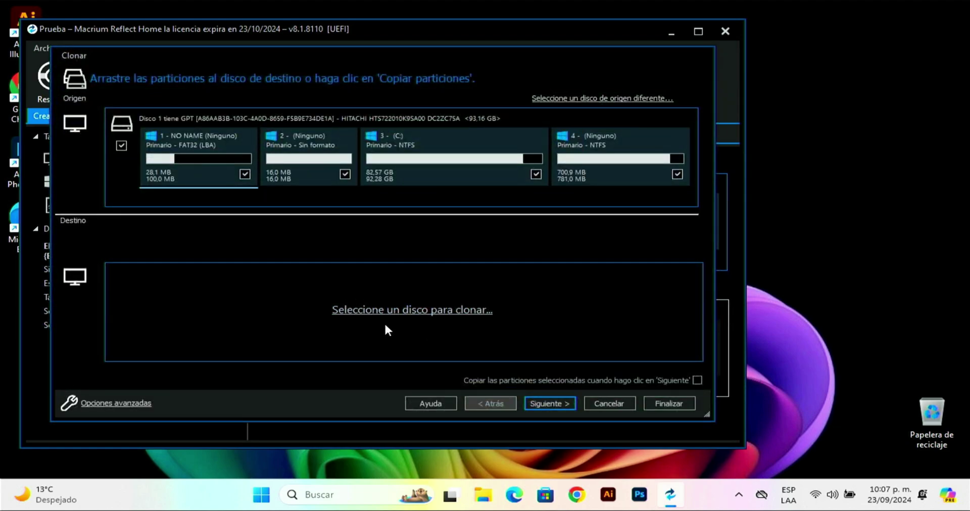
{"action": "left_click", "coordinate": [437, 319]}
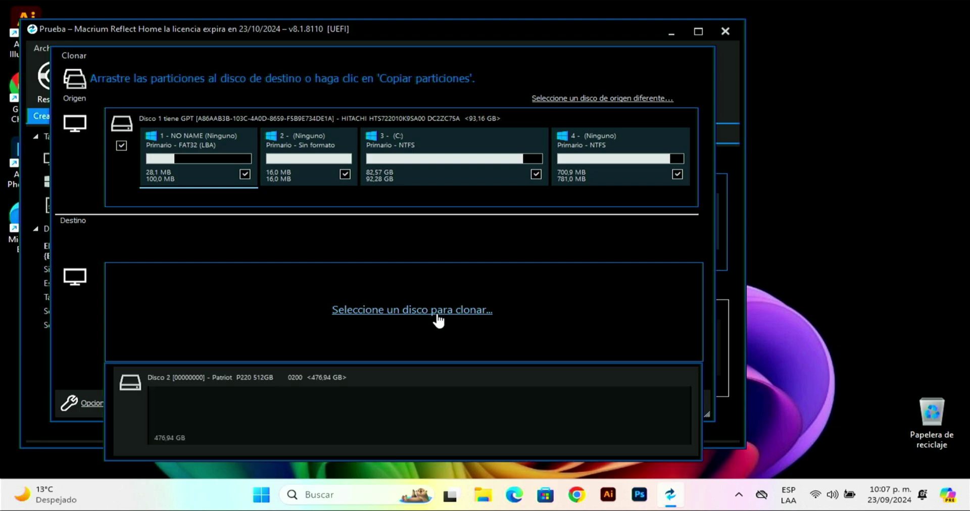
{"action": "left_click", "coordinate": [354, 402]}
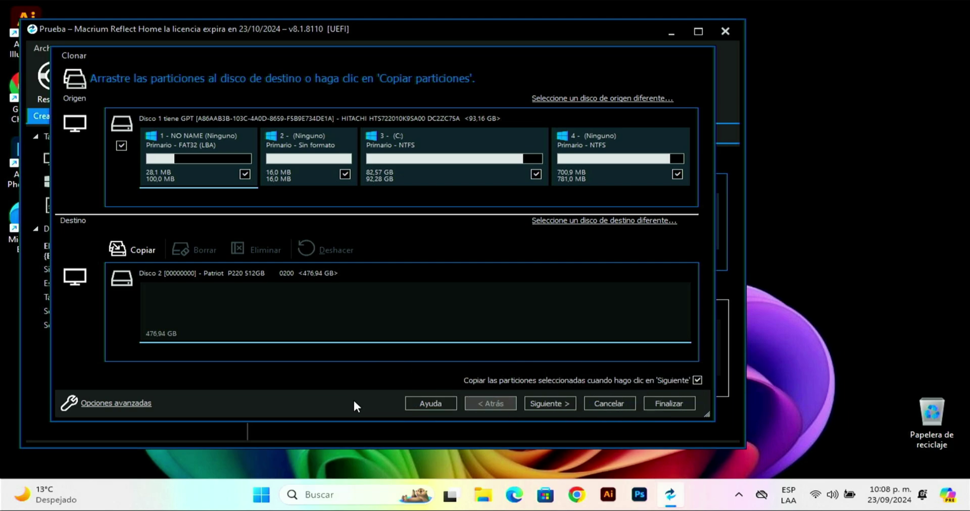
Try copying the source partitions to the Patriot disk with their exact offset and length, and undo the copy.
{"action": "left_click", "coordinate": [149, 251]}
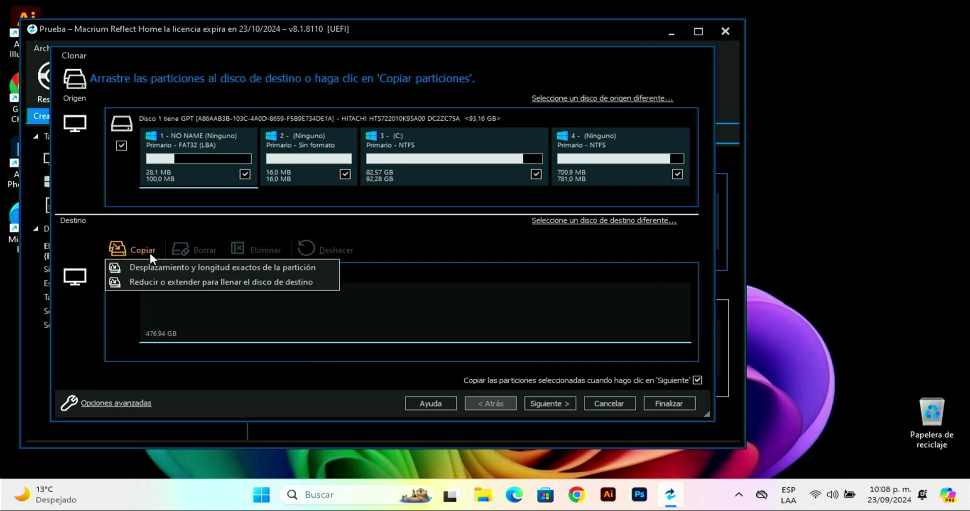
{"action": "left_click", "coordinate": [172, 267]}
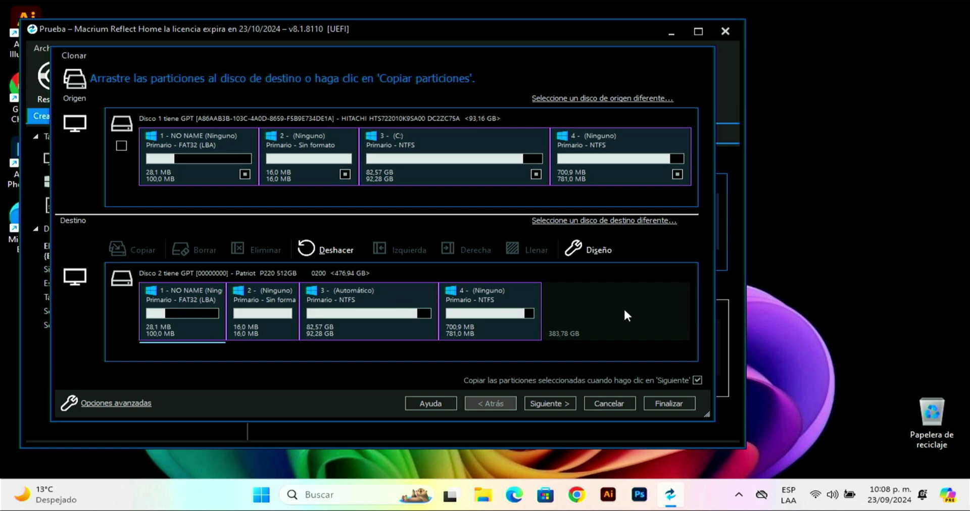
{"action": "left_click", "coordinate": [332, 250]}
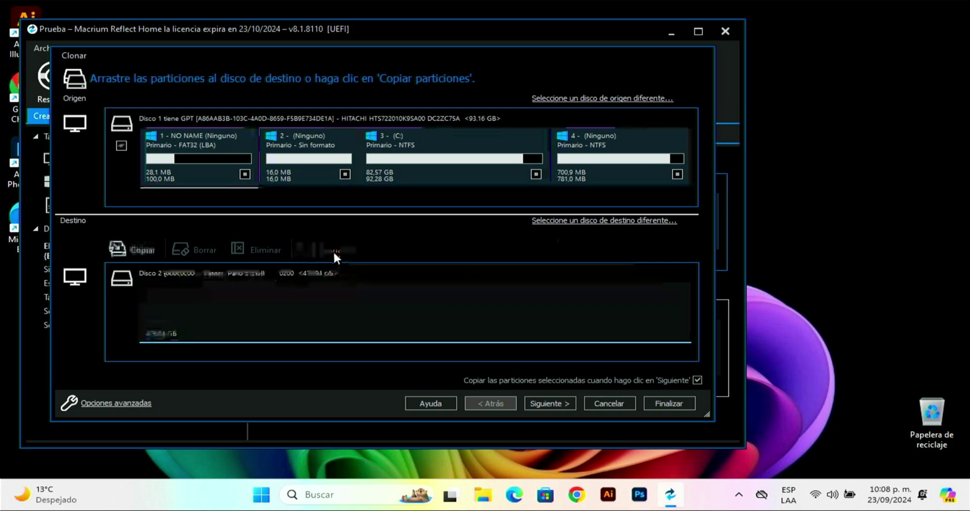
Copy the partitions to the Patriot disk, shrinking or extending them to fill it, and finish the clone wizard without a schedule.
{"action": "left_click", "coordinate": [146, 249]}
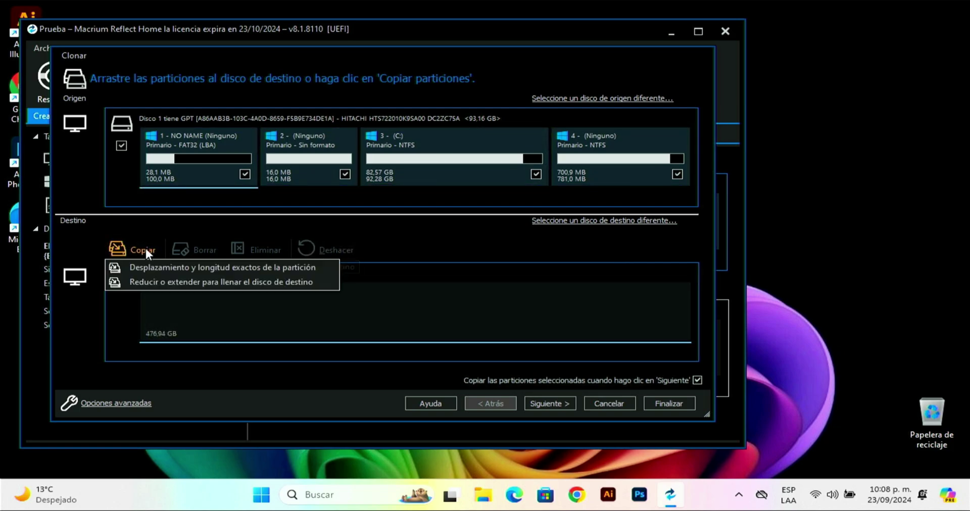
{"action": "left_click", "coordinate": [180, 286]}
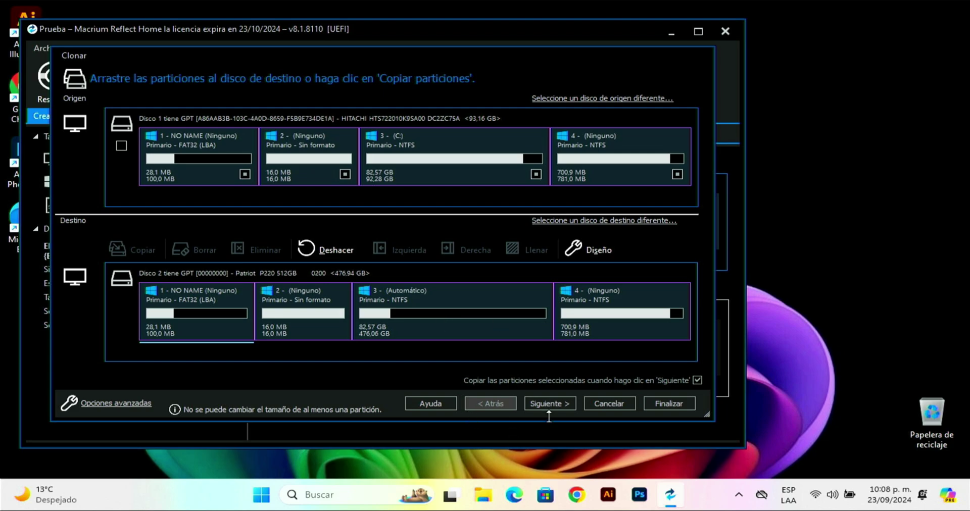
{"action": "left_click", "coordinate": [568, 404]}
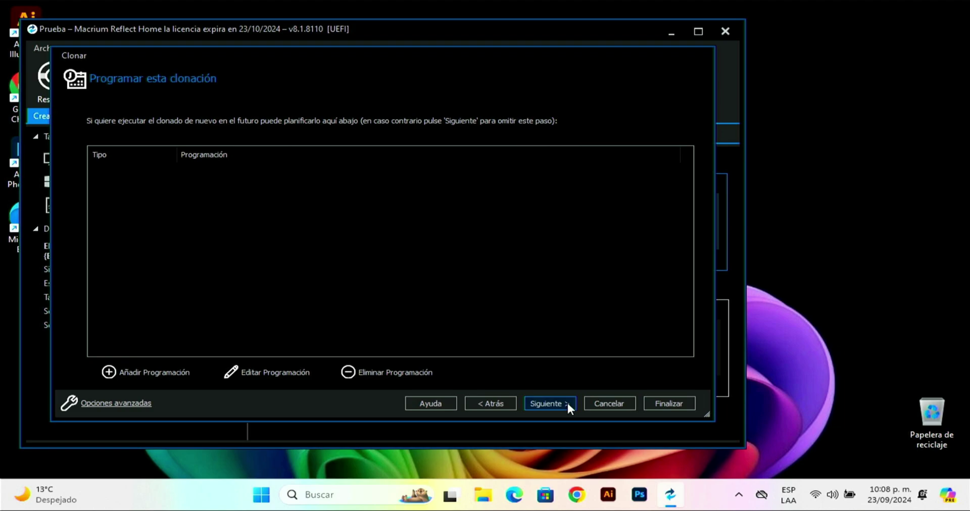
{"action": "left_click", "coordinate": [566, 402]}
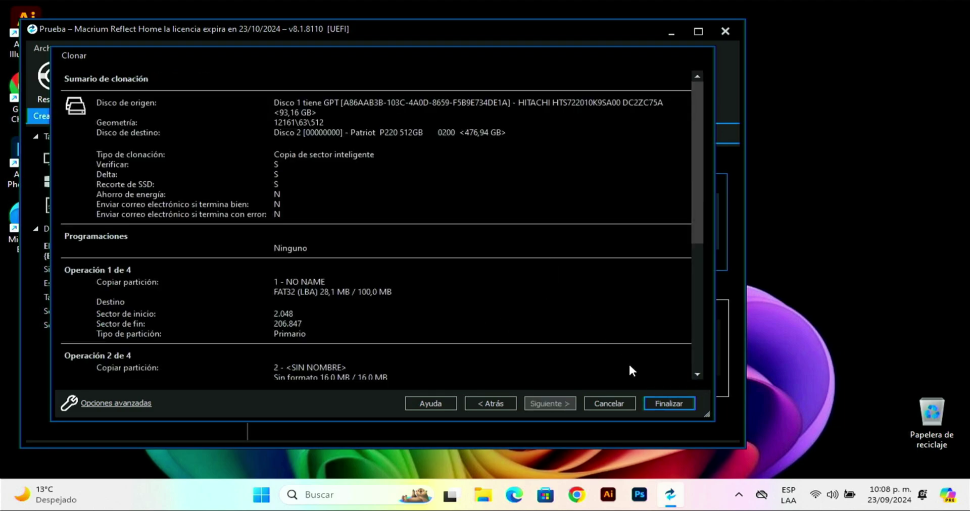
{"action": "left_click", "coordinate": [669, 403]}
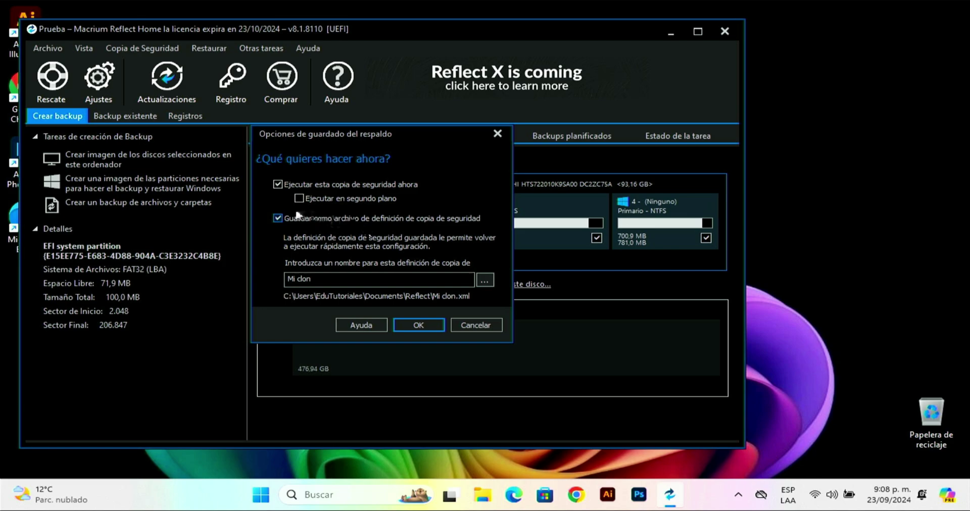
Run the clone immediately without saving it as a backup definition file.
{"action": "left_click", "coordinate": [277, 219]}
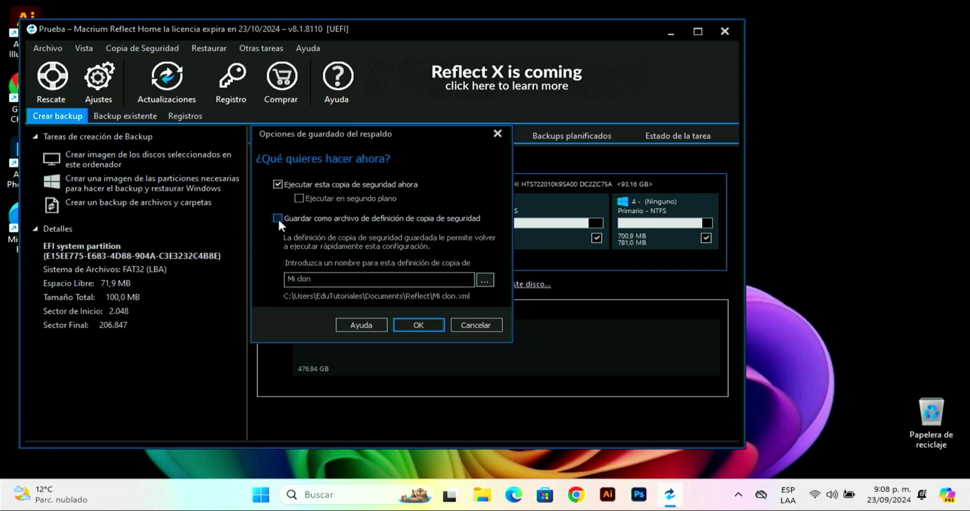
{"action": "left_click", "coordinate": [425, 326]}
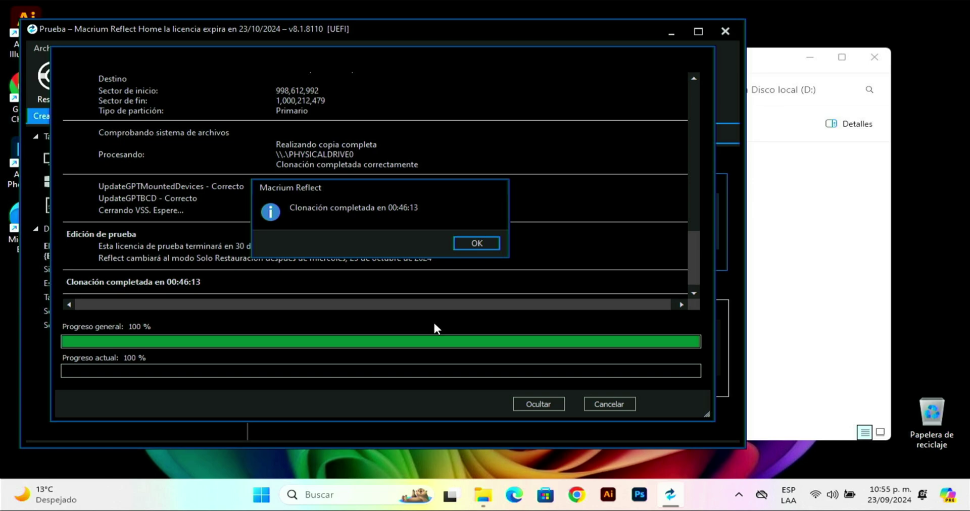
Close the completed clone's message and progress report, and select the D: partition on Disco 2 to view its details.
{"action": "left_click", "coordinate": [465, 244]}
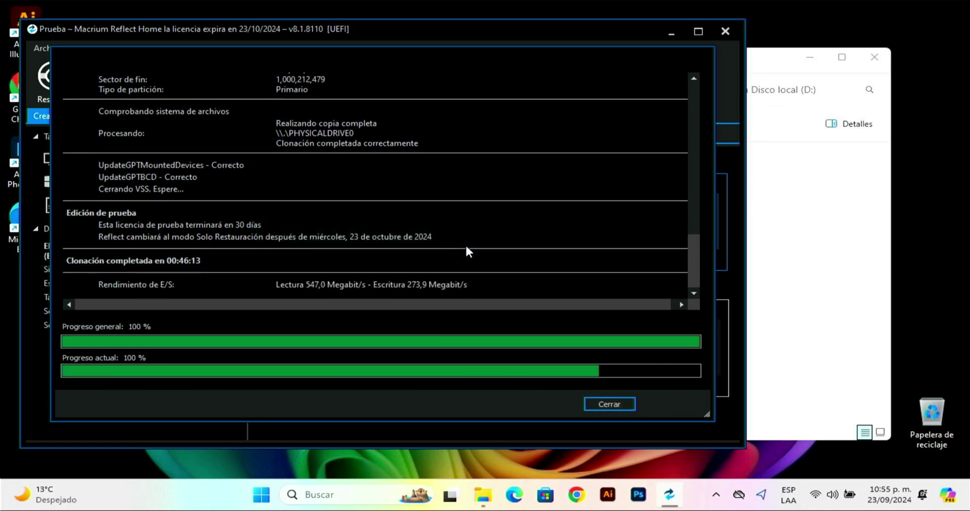
{"action": "left_click", "coordinate": [619, 404]}
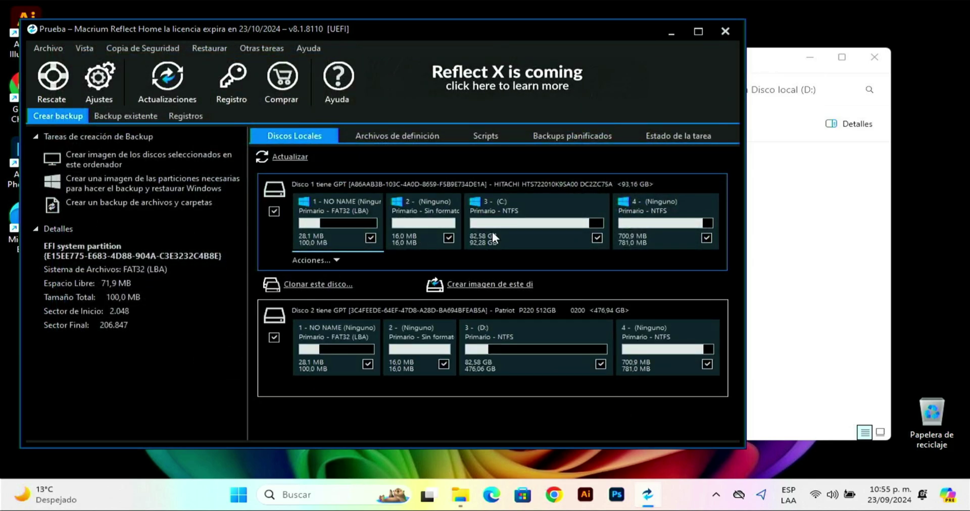
{"action": "left_click", "coordinate": [515, 365]}
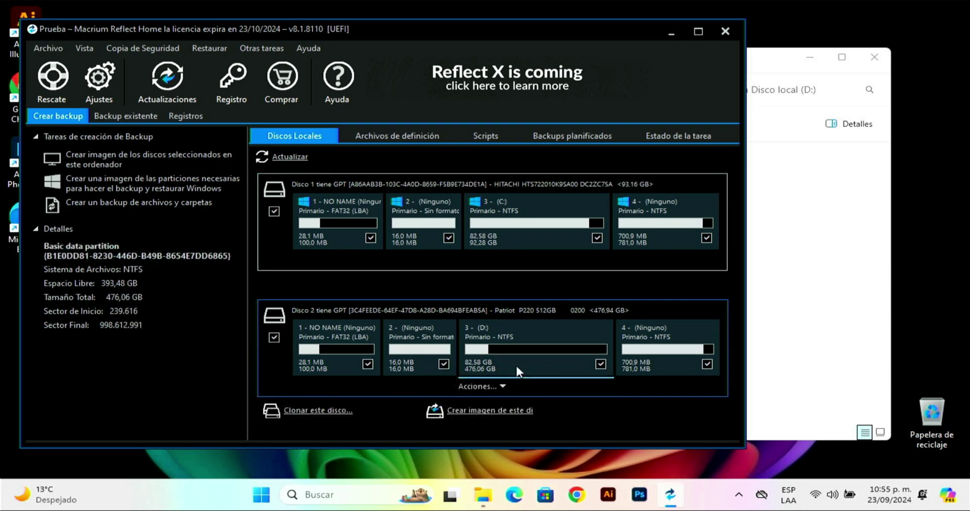